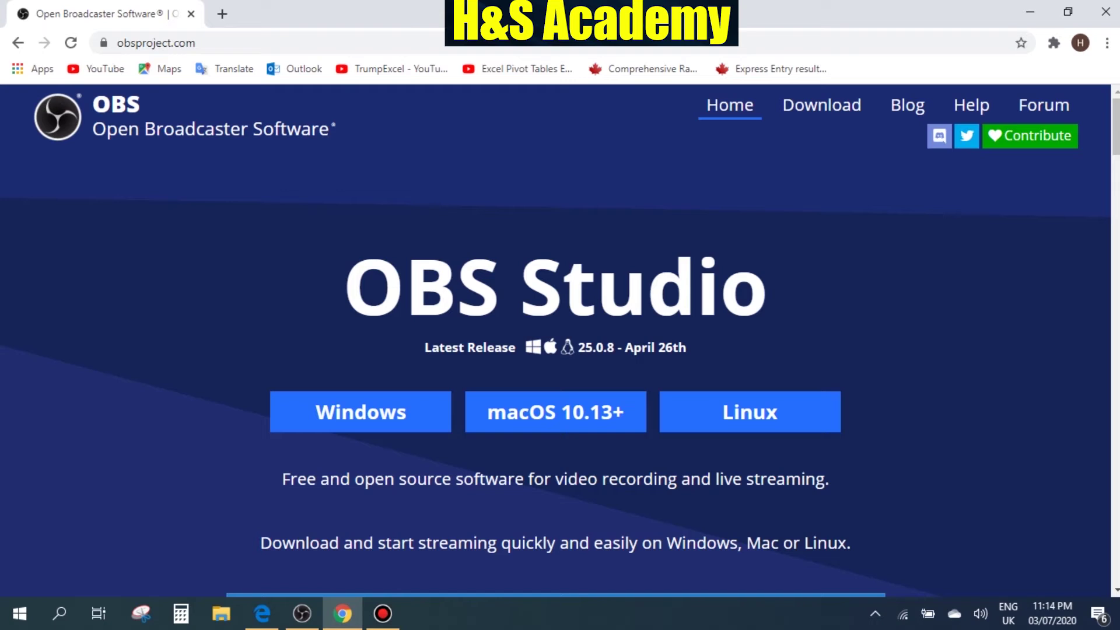
Download OBS-Studio-25.0.8-Full-Installer-x64.exe from obsproject.com and launch it from the download bar
key(ctrl+l)
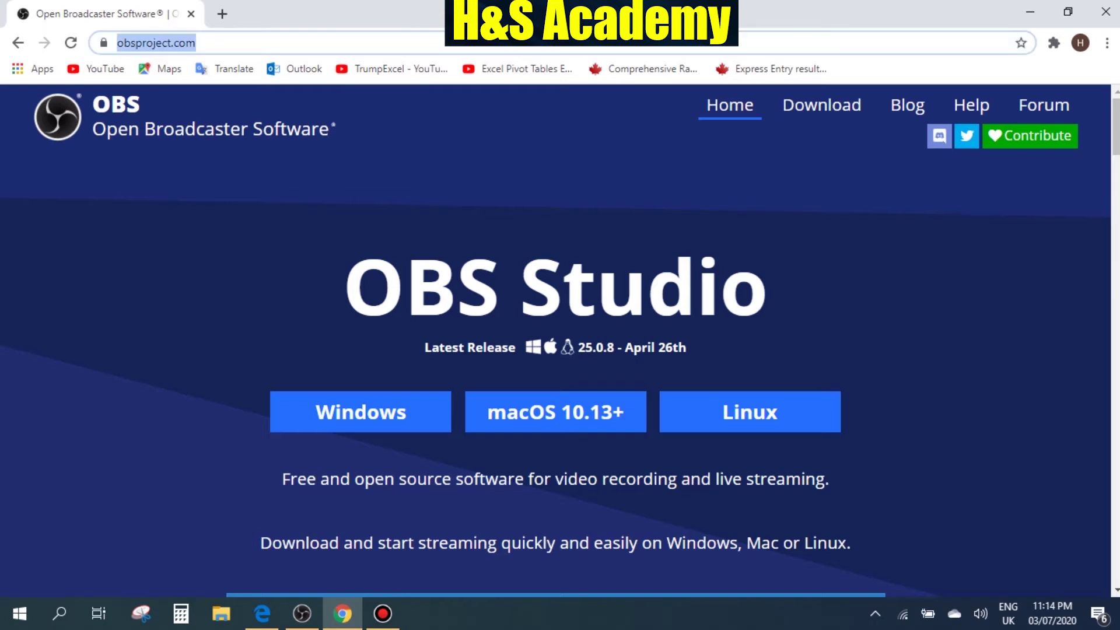
key(Escape)
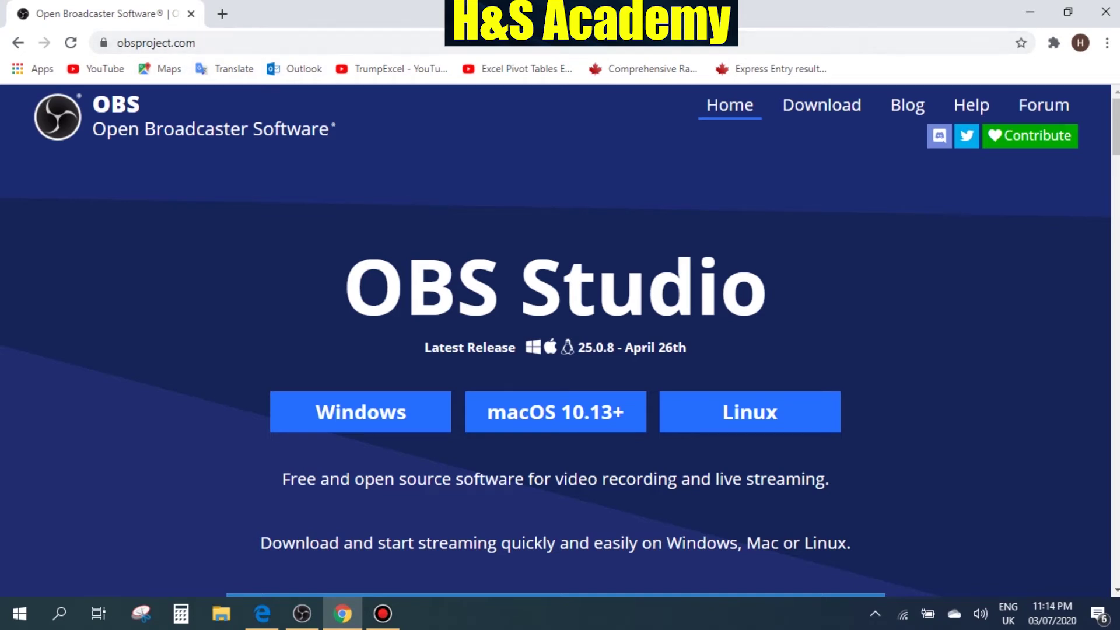
scroll(554, 408, down, 2)
scroll(360, 360, up, 1)
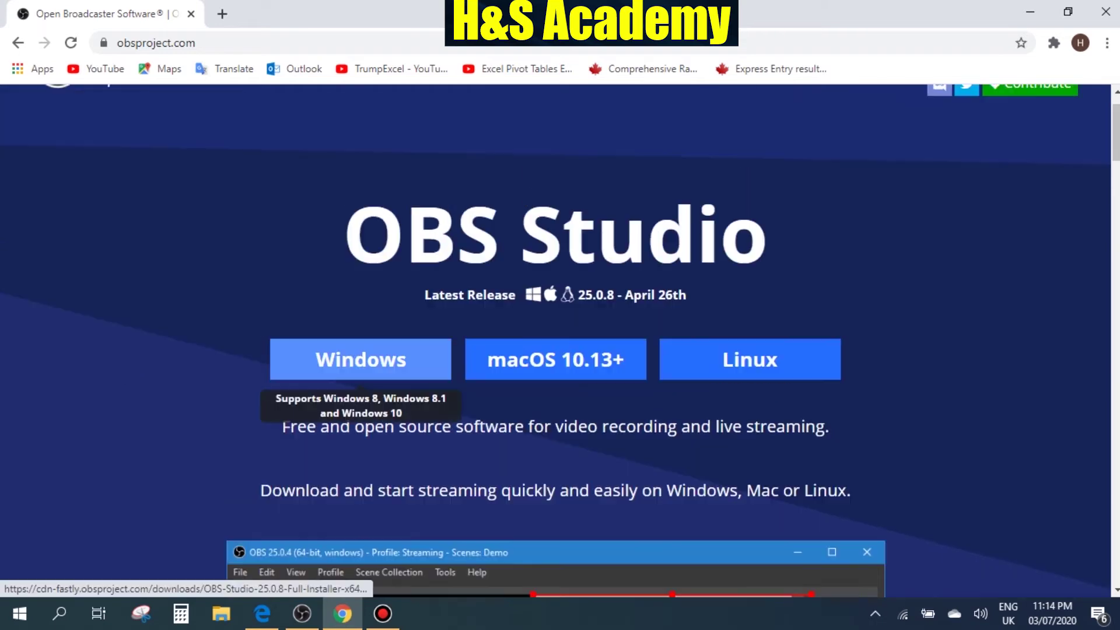
scroll(360, 360, up, 1)
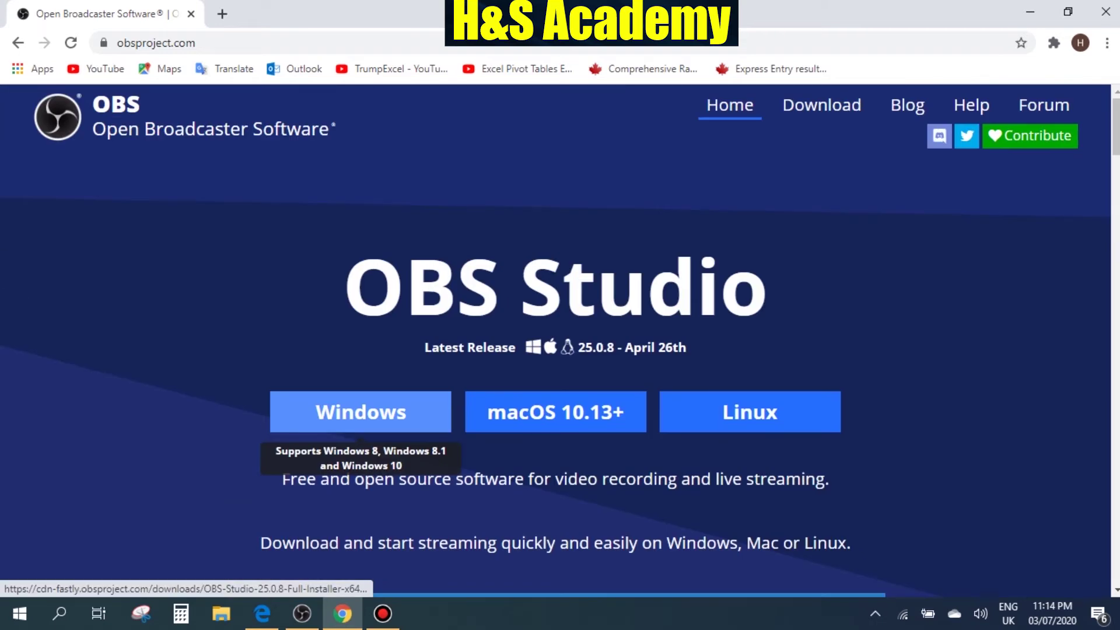
click(360, 420)
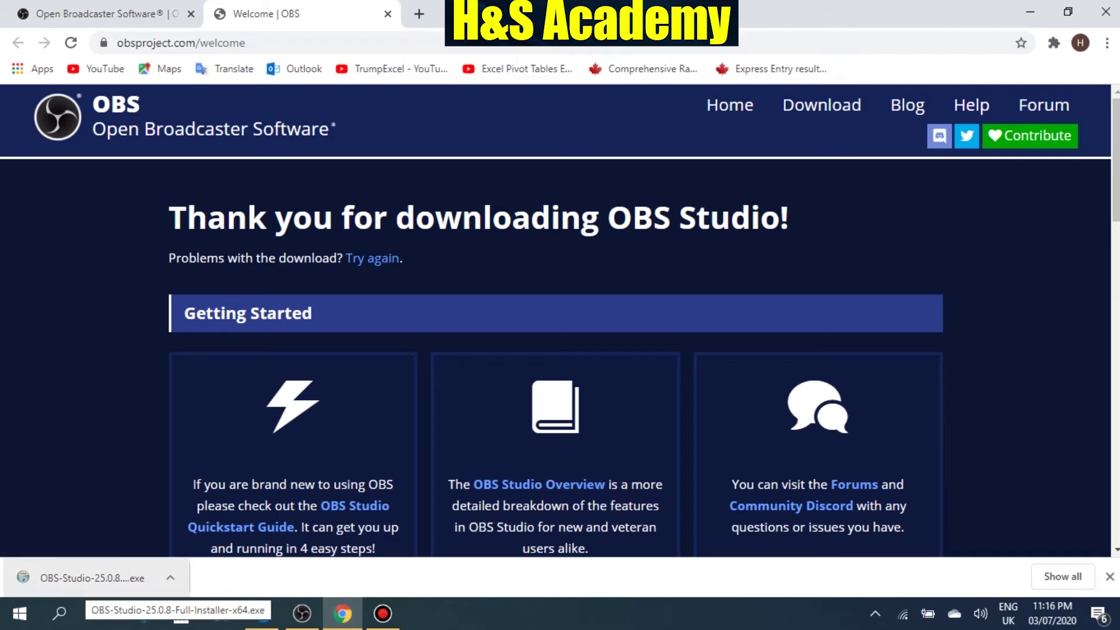
click(79, 579)
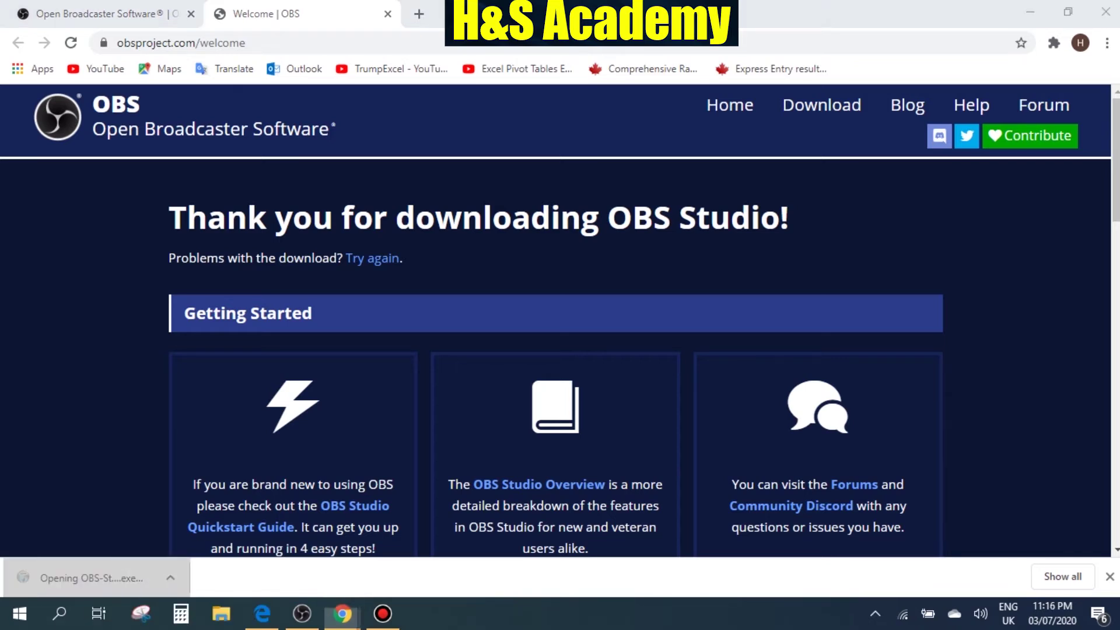
Minimize Chrome, advance past the setup welcome page, and dismiss the 'already running' warning to quit setup
click(1030, 12)
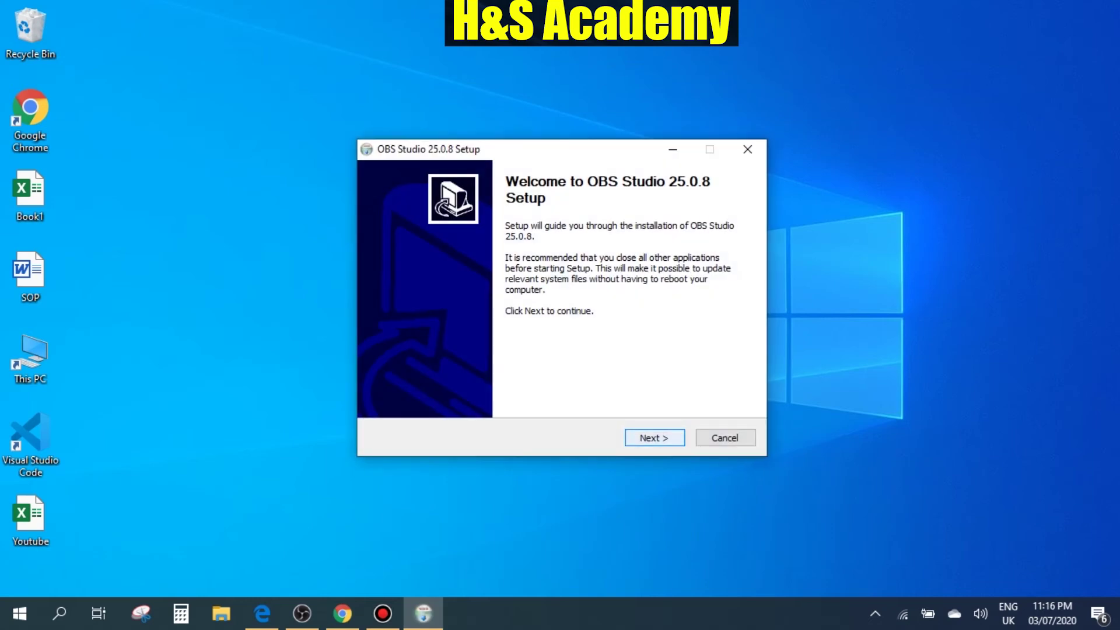
key(Return)
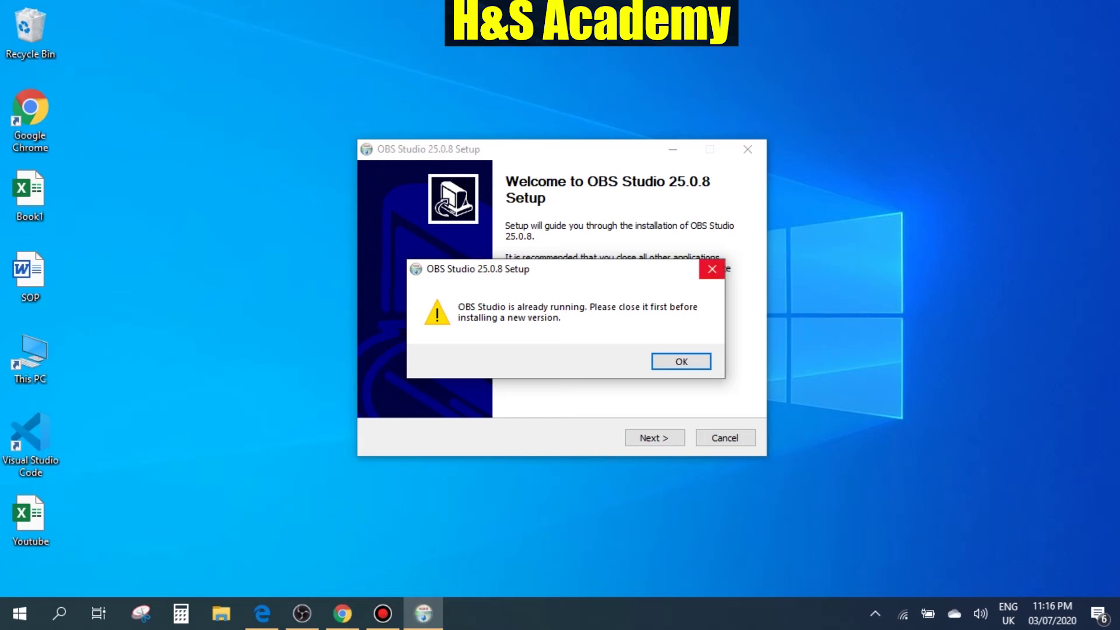
click(713, 269)
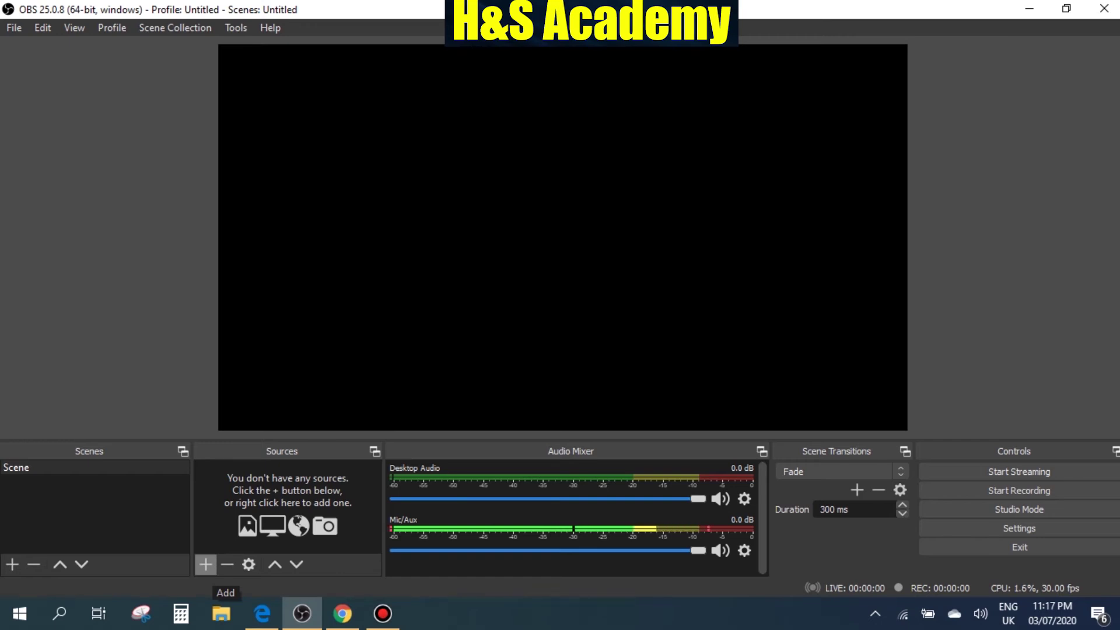
Open the Add Source menu with the + button under the Sources panel
click(206, 564)
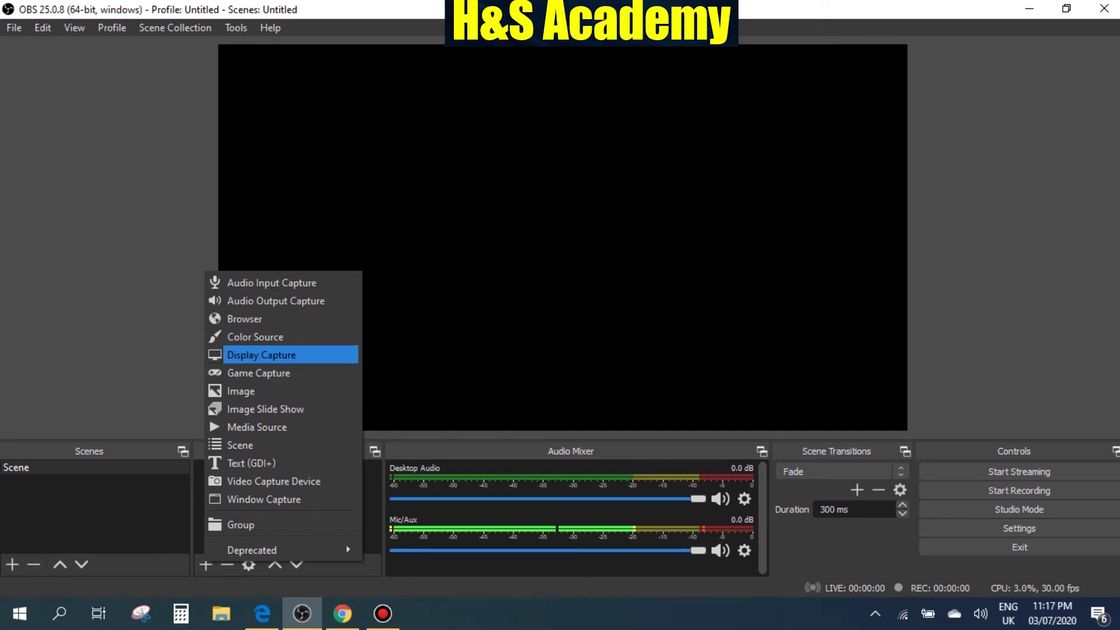
Add a Display Capture source to Scene capturing Display 1 at 1366x768
key(Return)
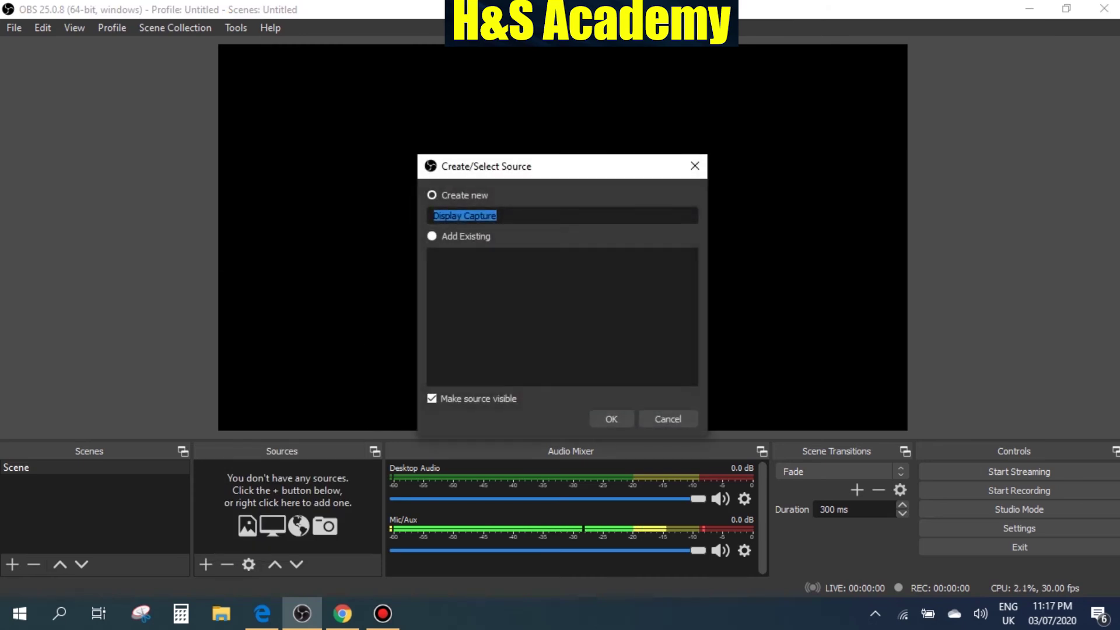
key(Return)
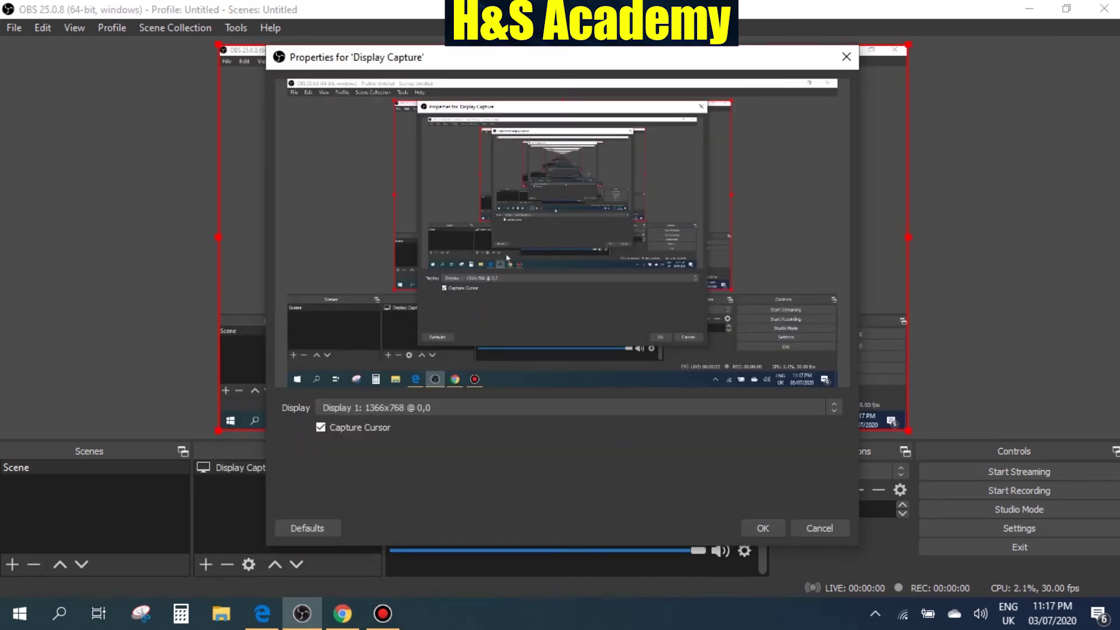
click(470, 408)
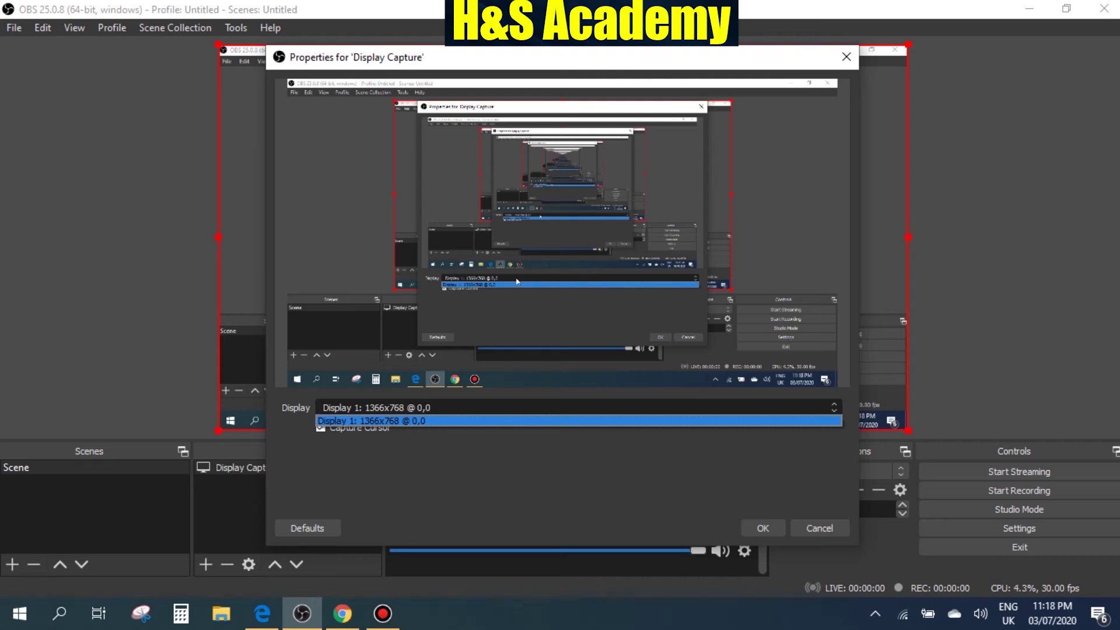
click(467, 420)
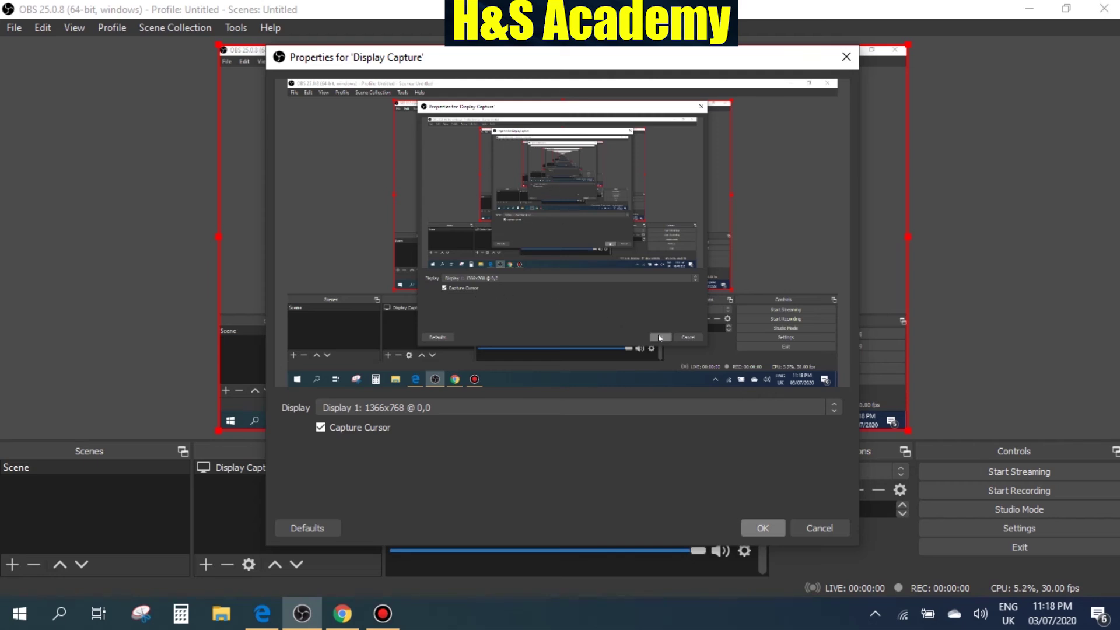
click(763, 528)
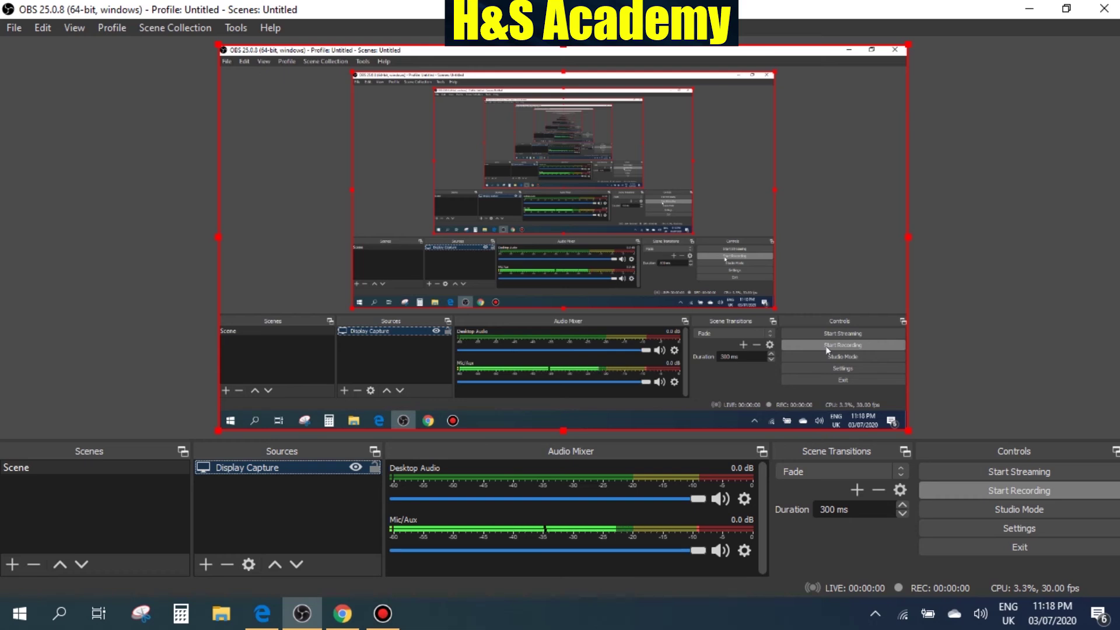
Record about 11 seconds of the desktop with OBS minimized, then restore OBS and stop recording
click(988, 493)
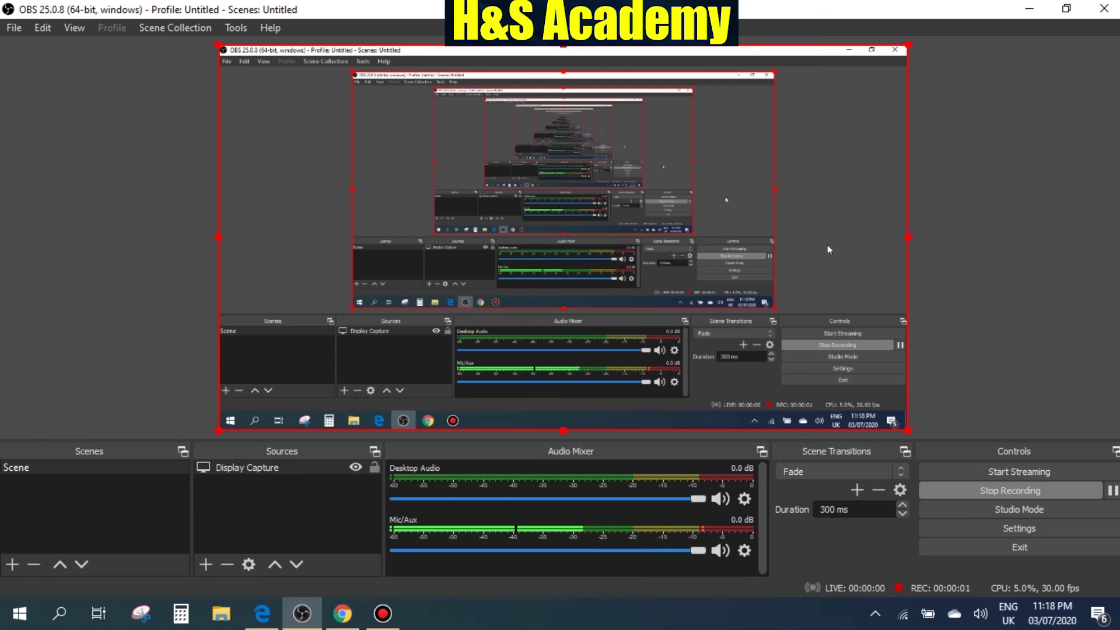
click(1030, 9)
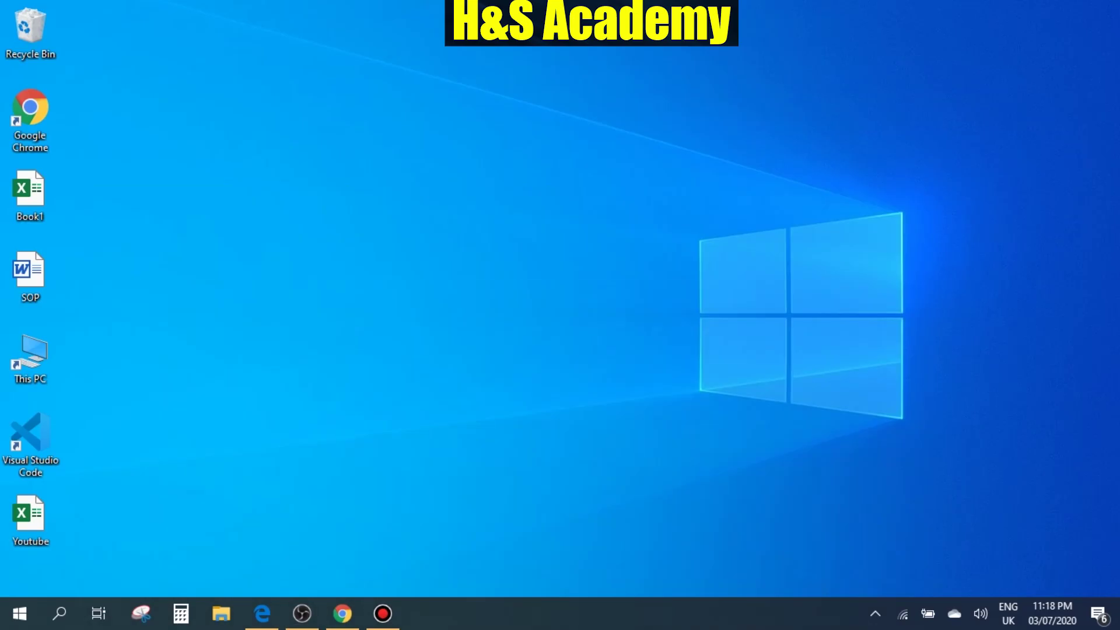
click(302, 614)
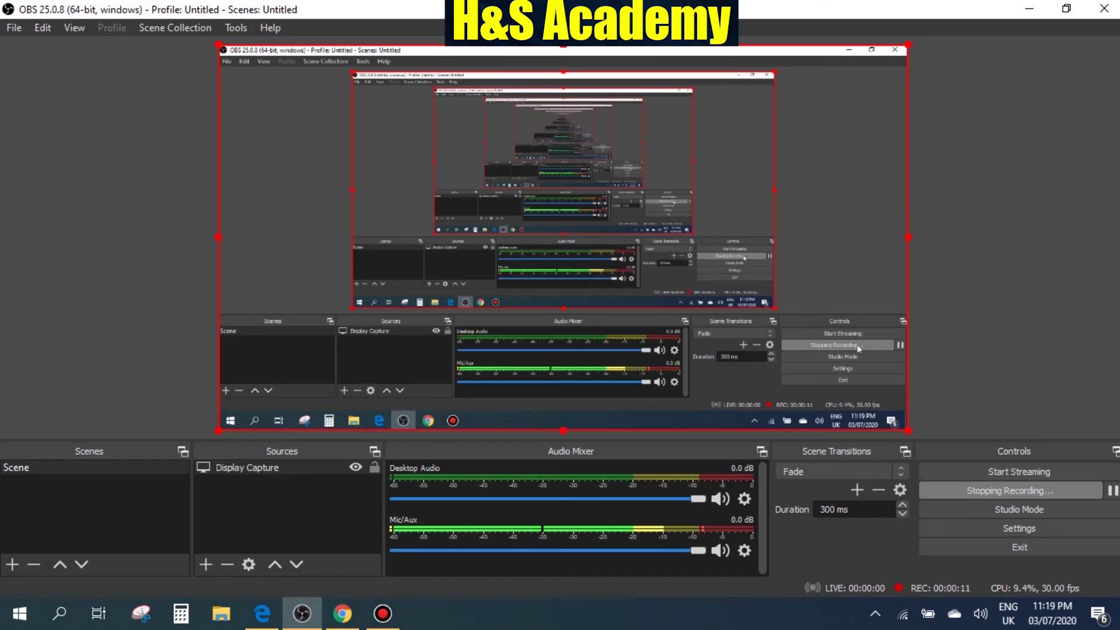
click(1040, 491)
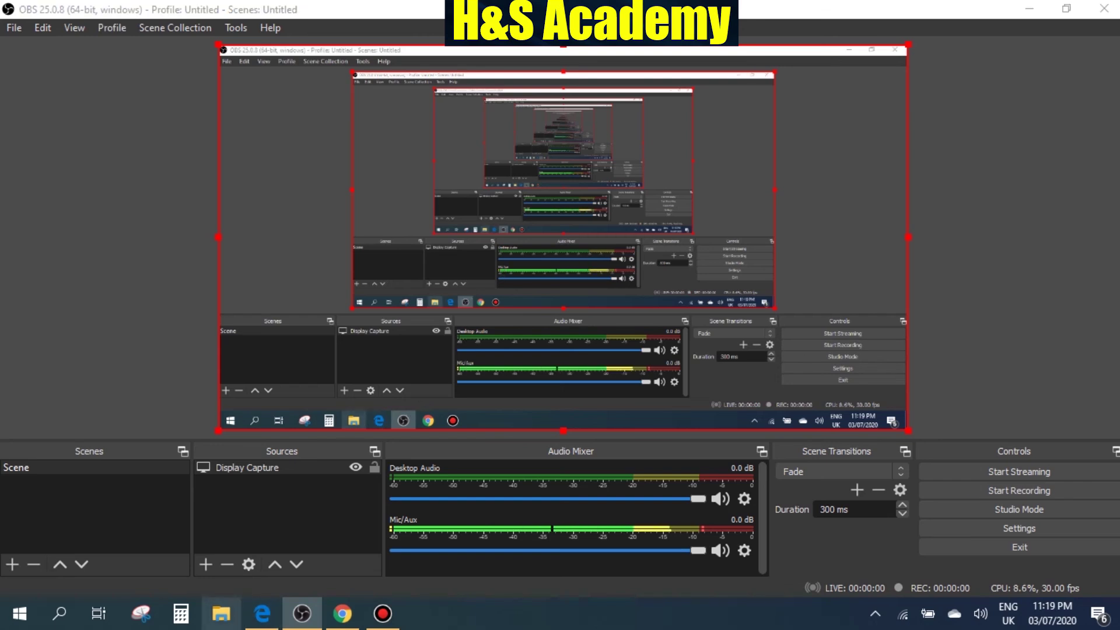
key(super+e)
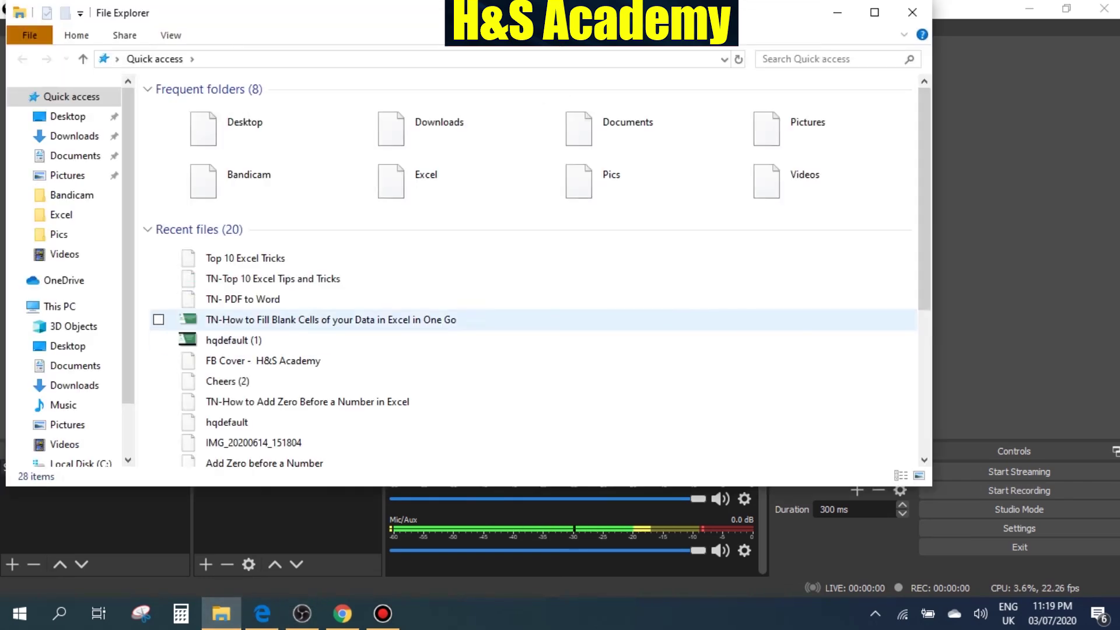
click(64, 254)
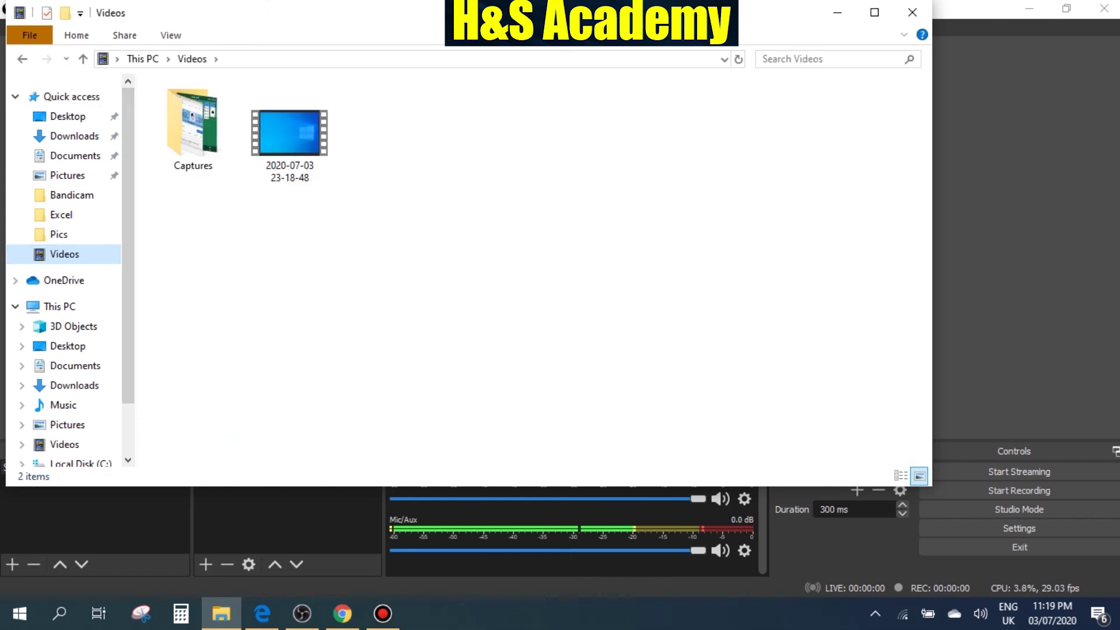
click(290, 133)
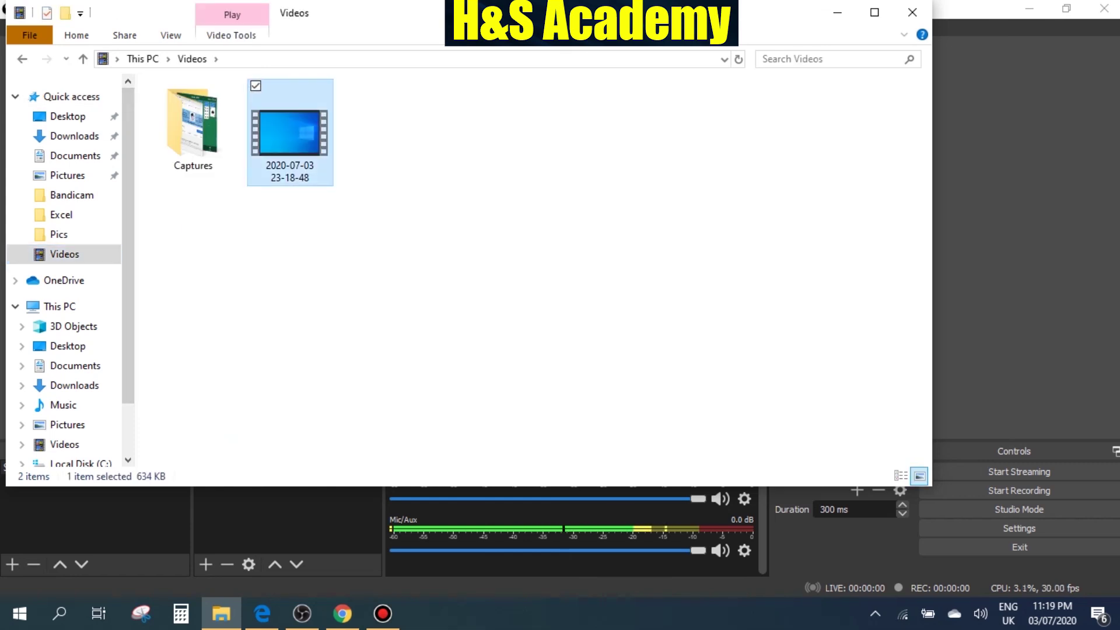
key(Return)
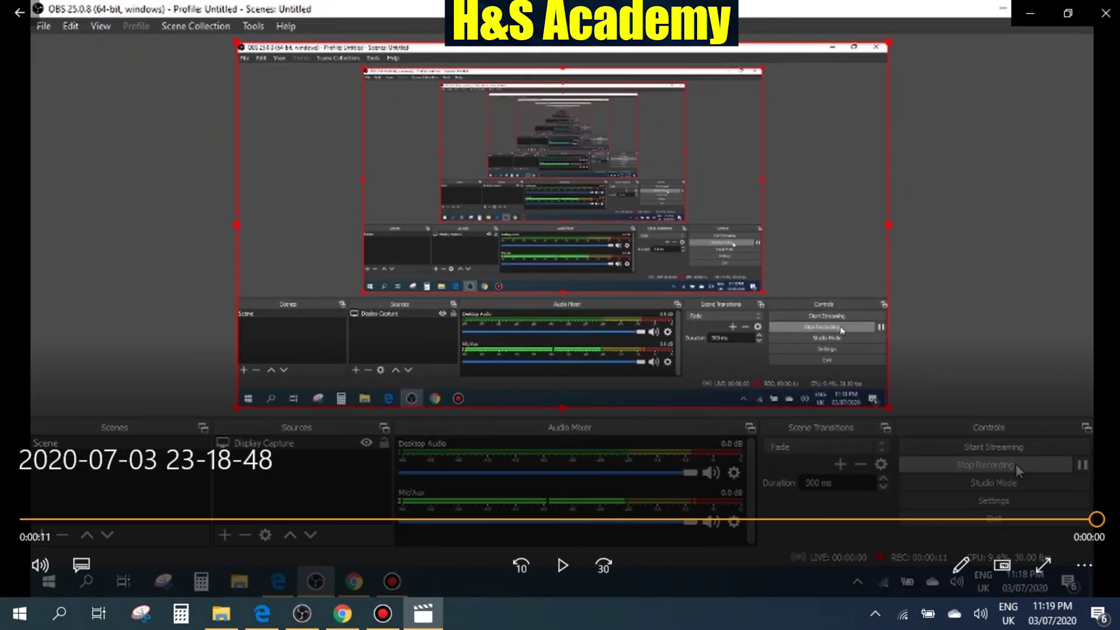
key(alt+F4)
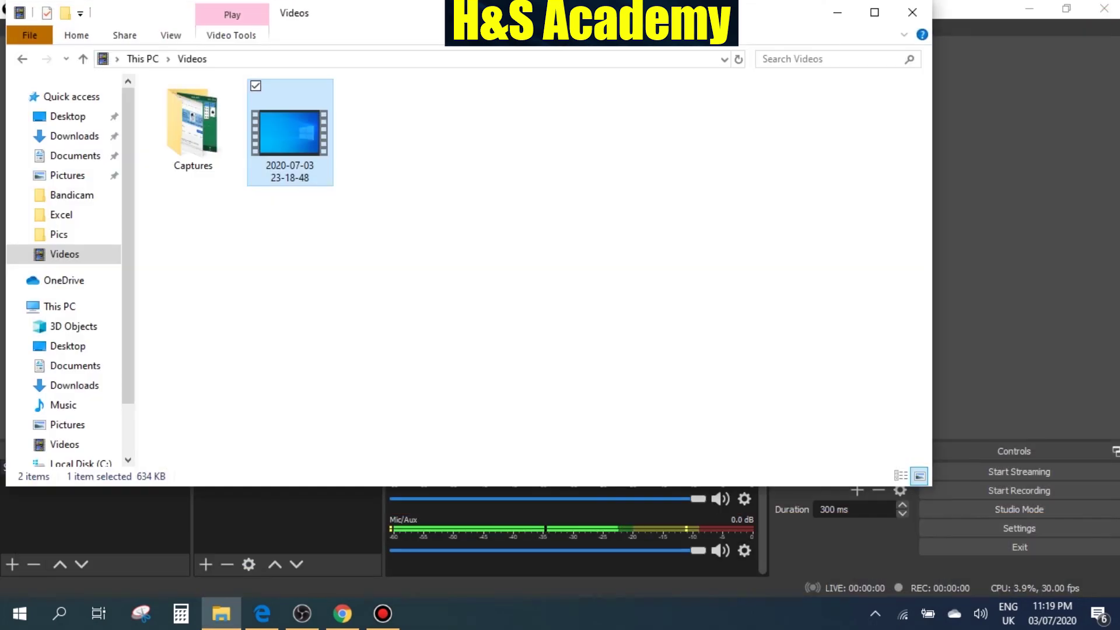
click(913, 12)
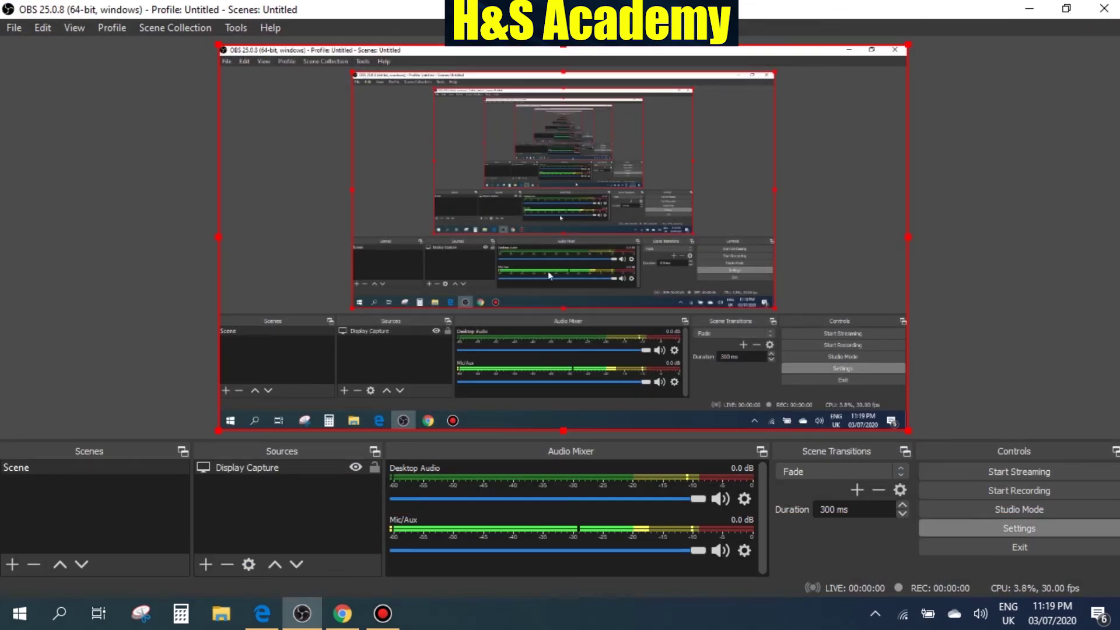
click(1031, 525)
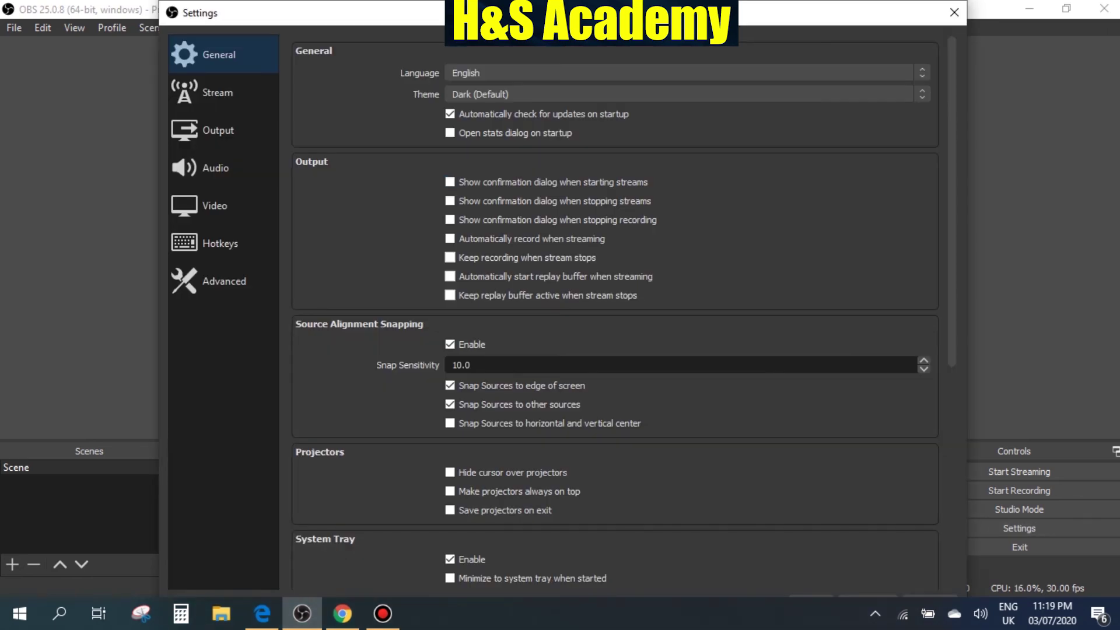
click(214, 205)
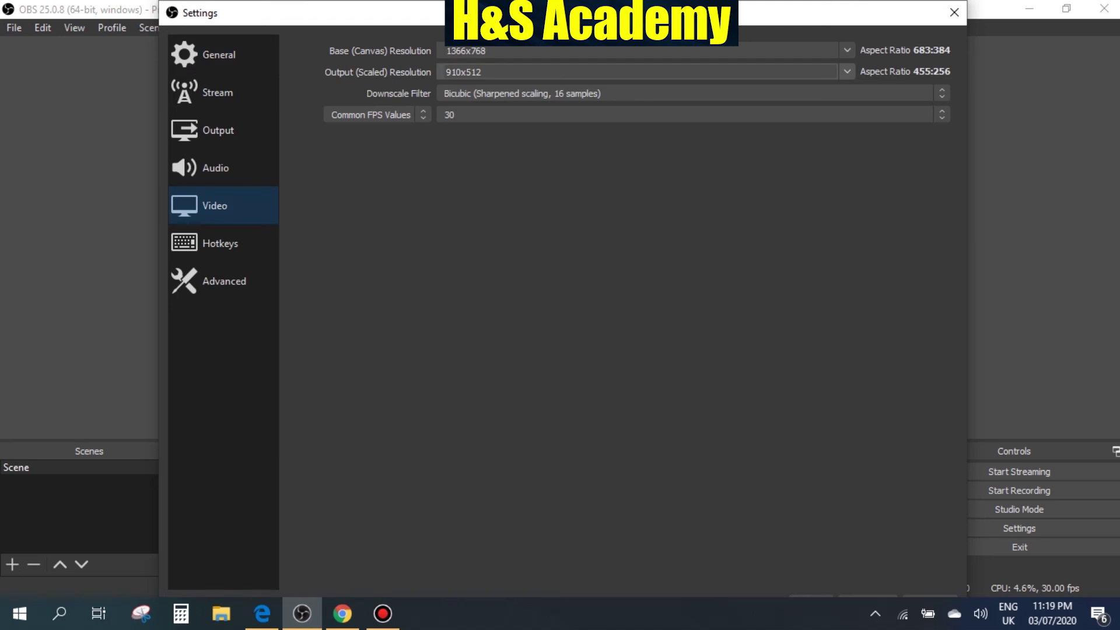
click(215, 167)
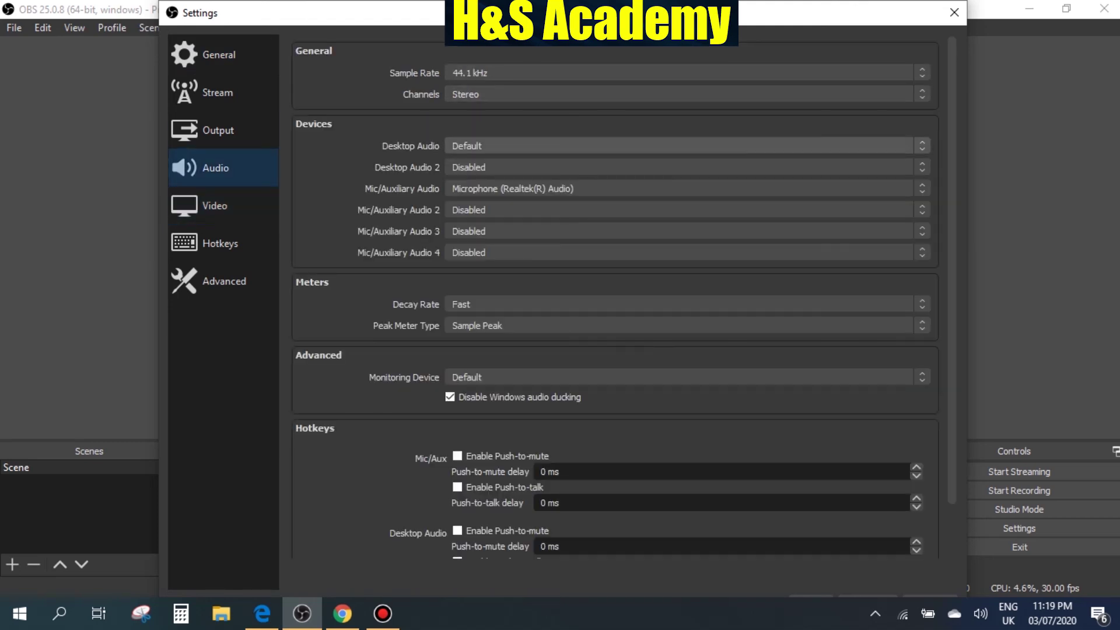
click(218, 131)
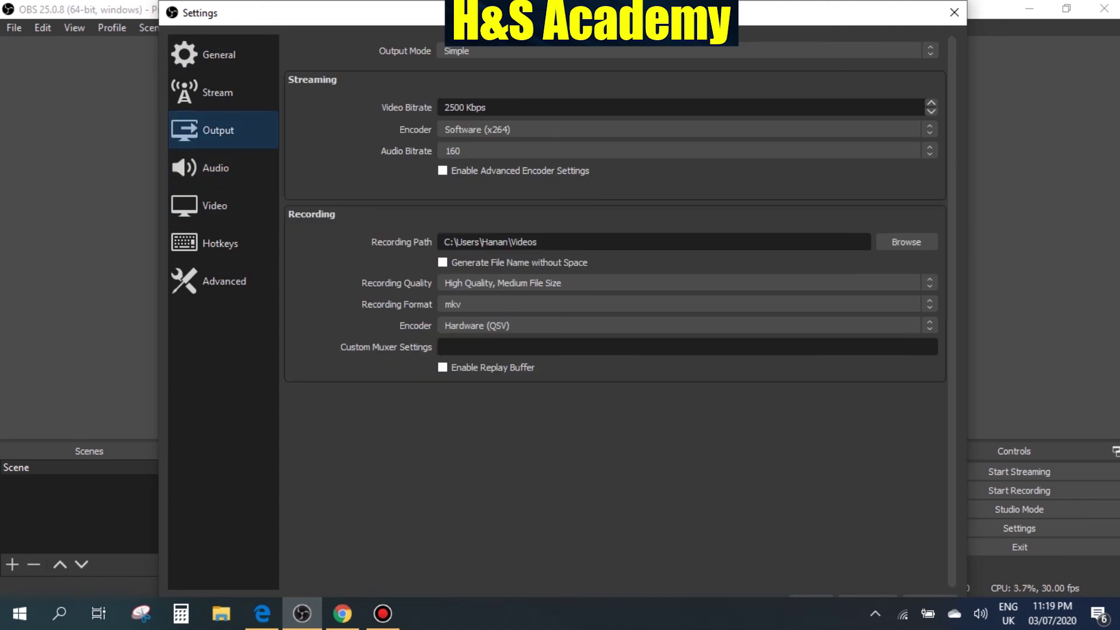
click(687, 283)
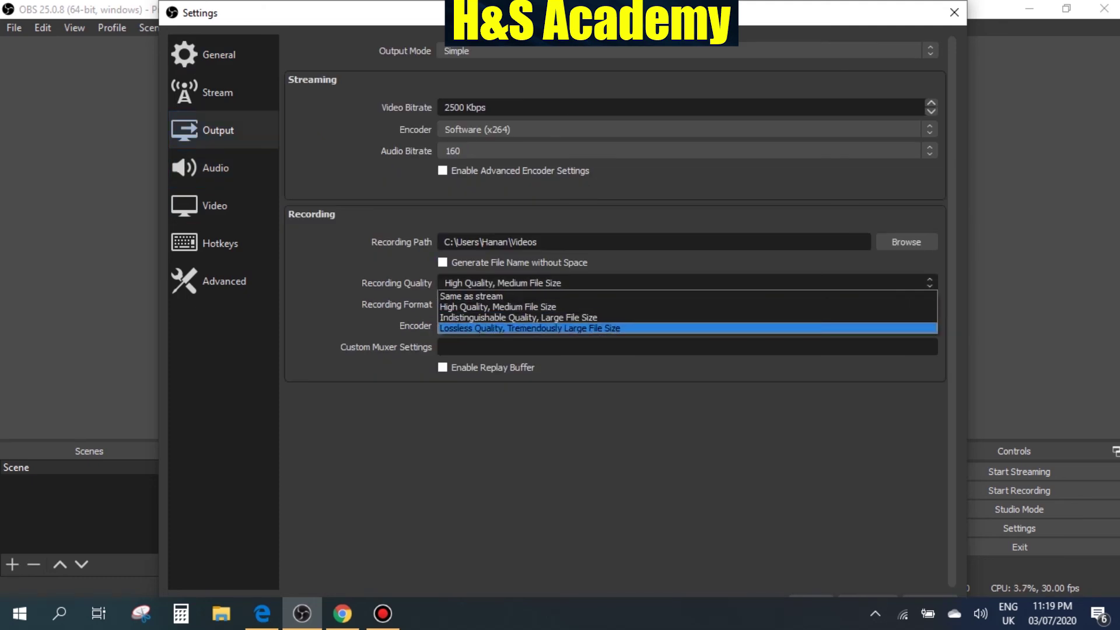
key(Up)
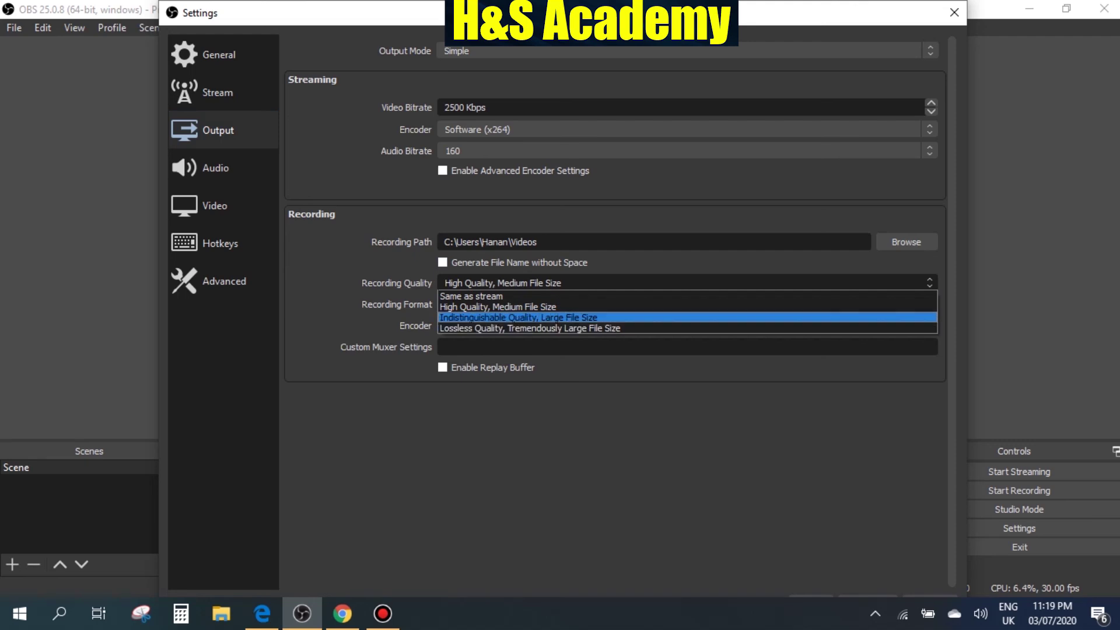
key(Down)
key(Up)
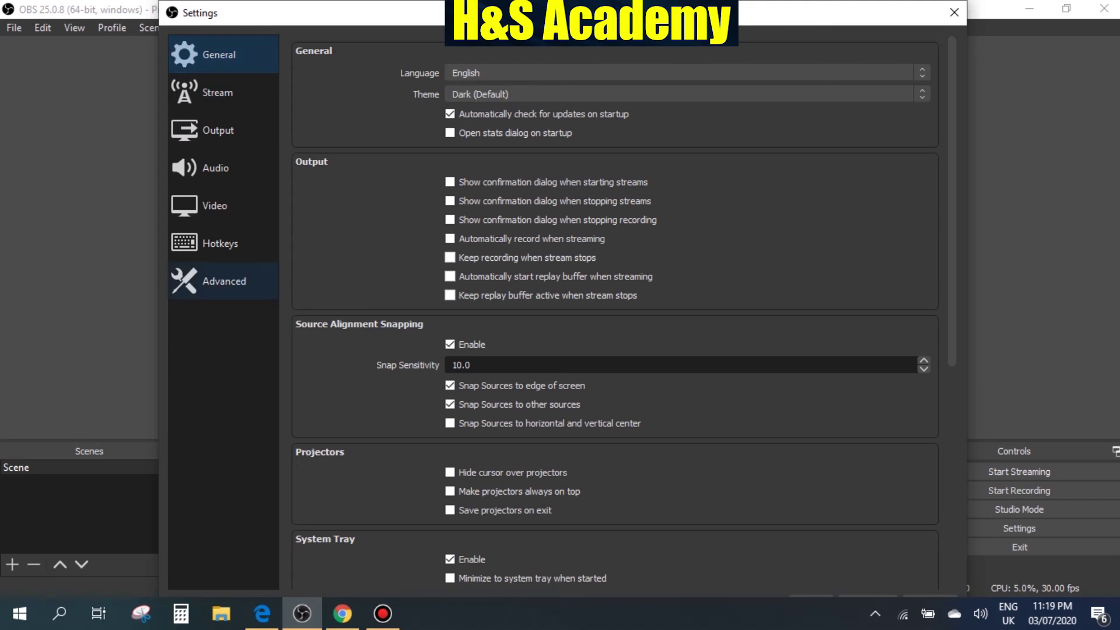
click(224, 281)
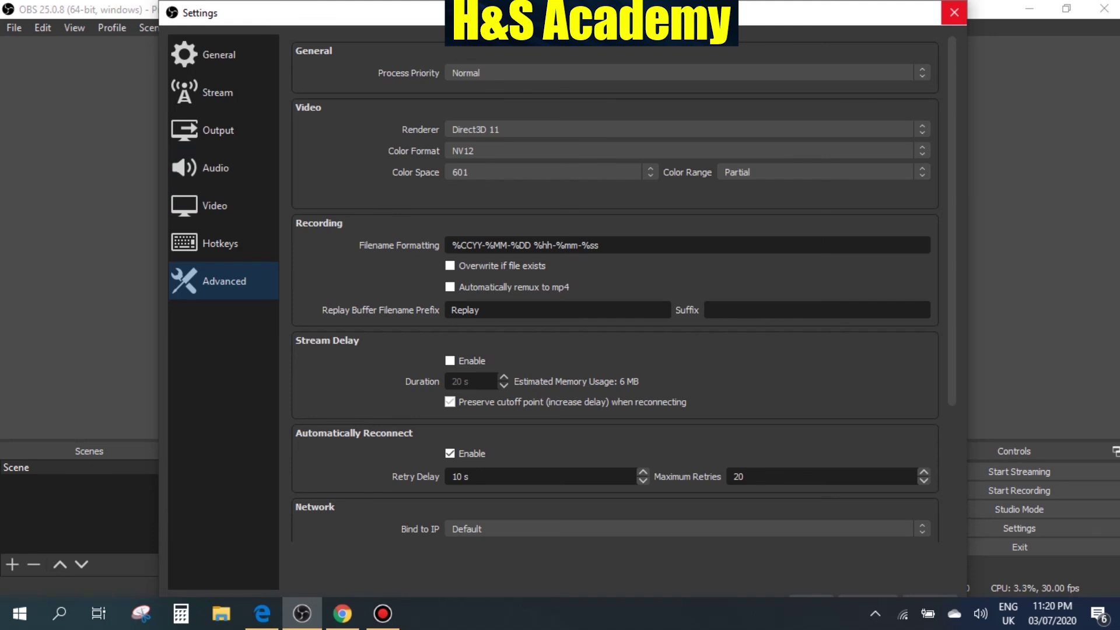
click(955, 12)
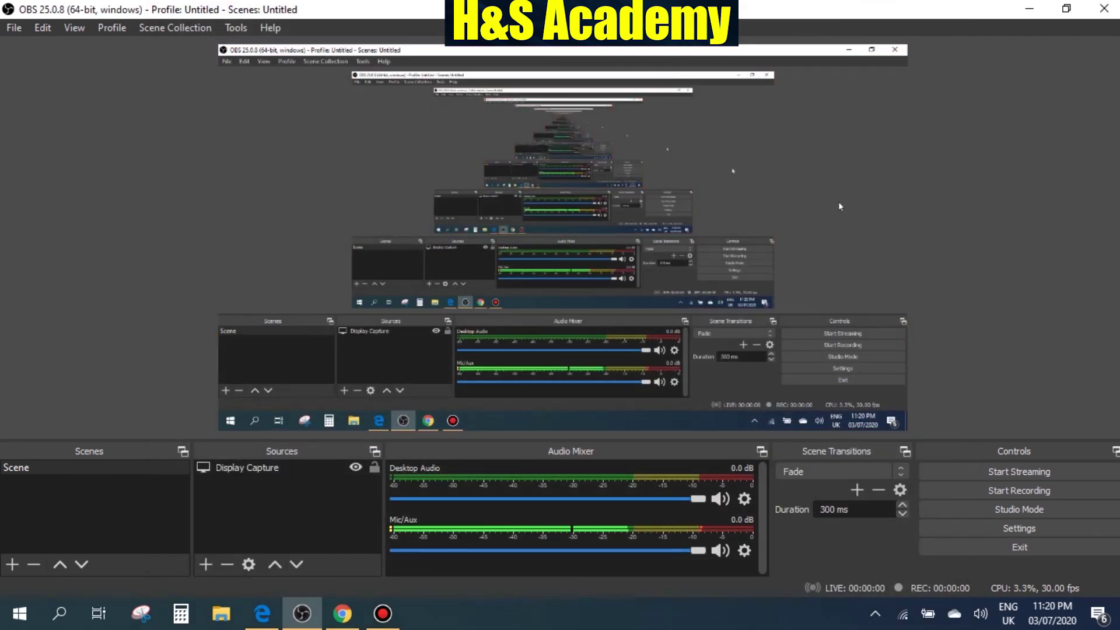